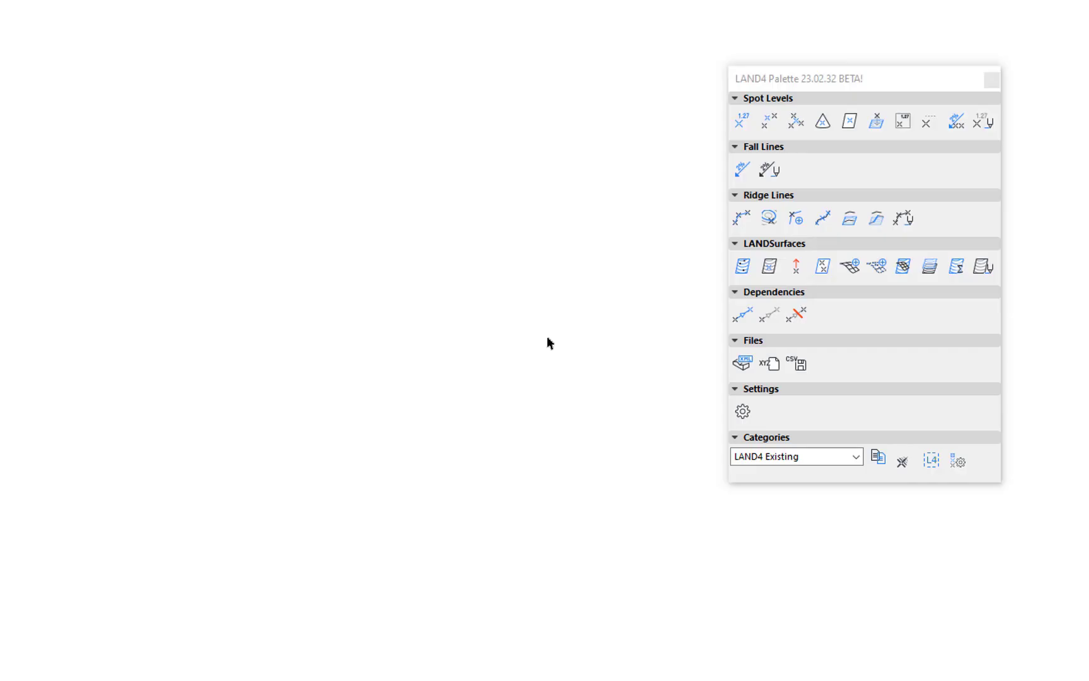
Keep LAND4 Existing as the category, open Category Settings and select LAND4 Demolished
left_click(856, 458)
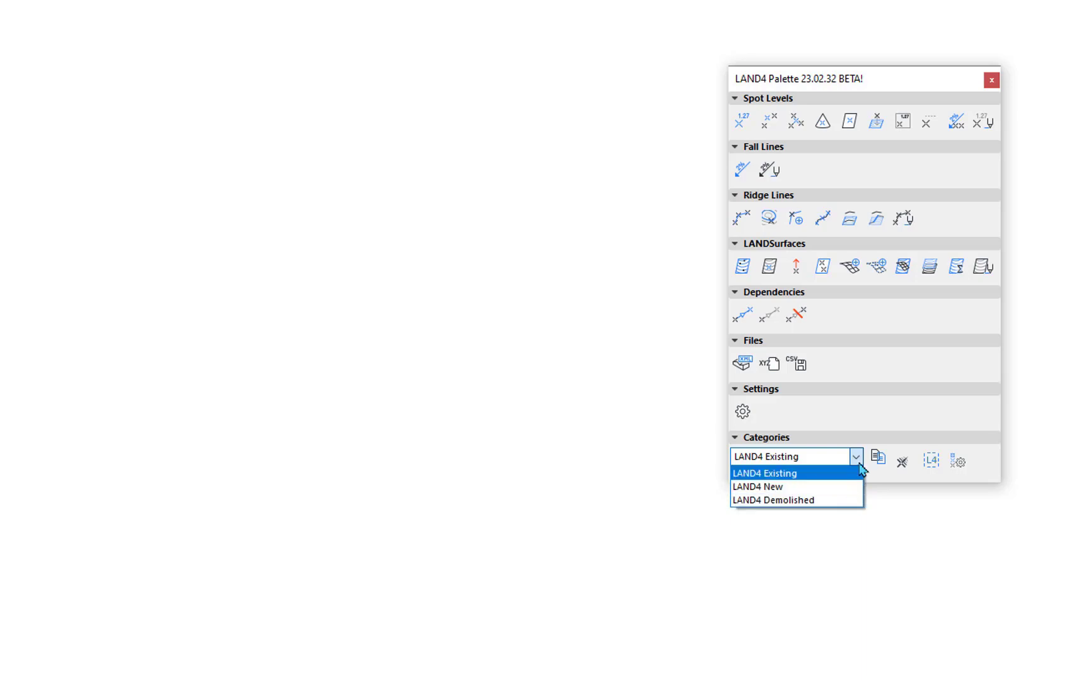
left_click(859, 472)
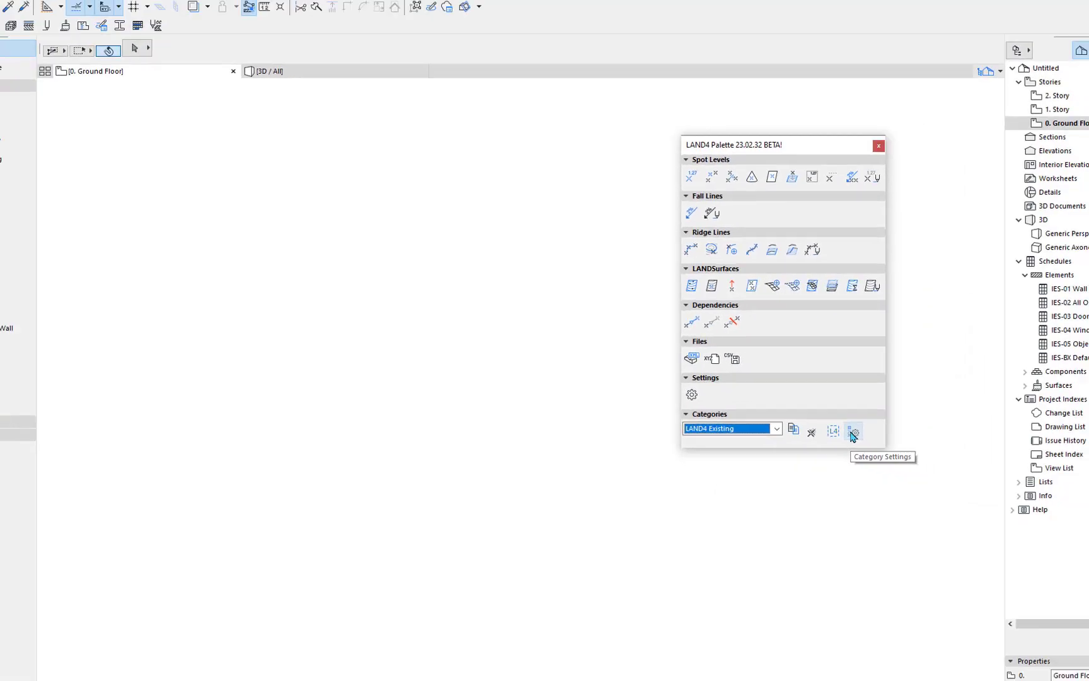
left_click(852, 433)
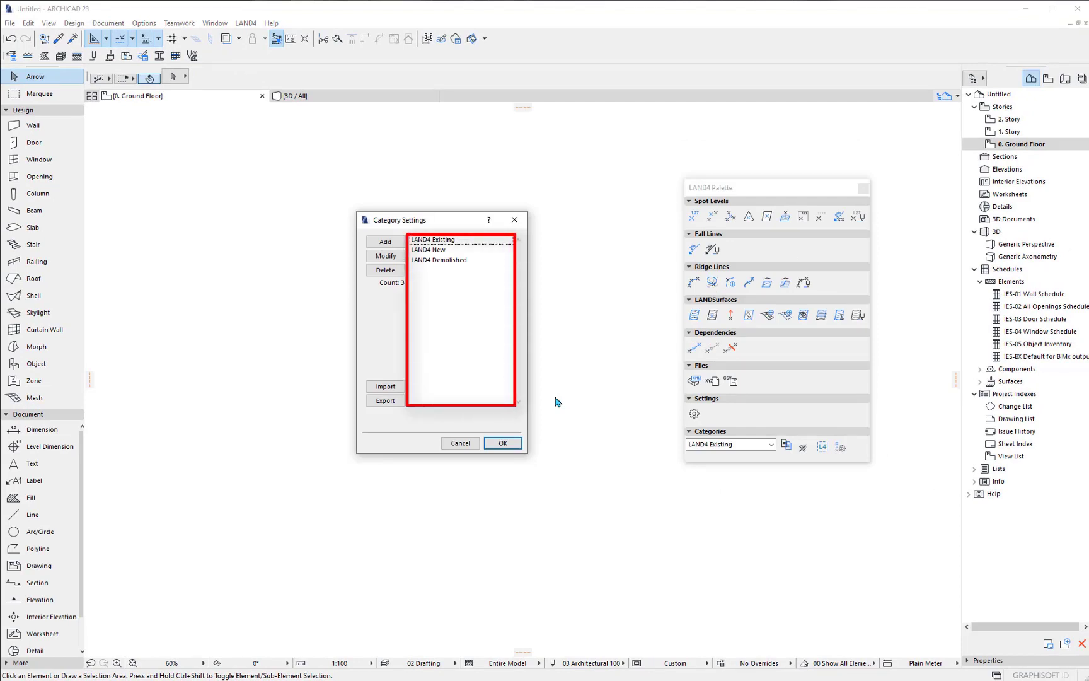
left_click(491, 335)
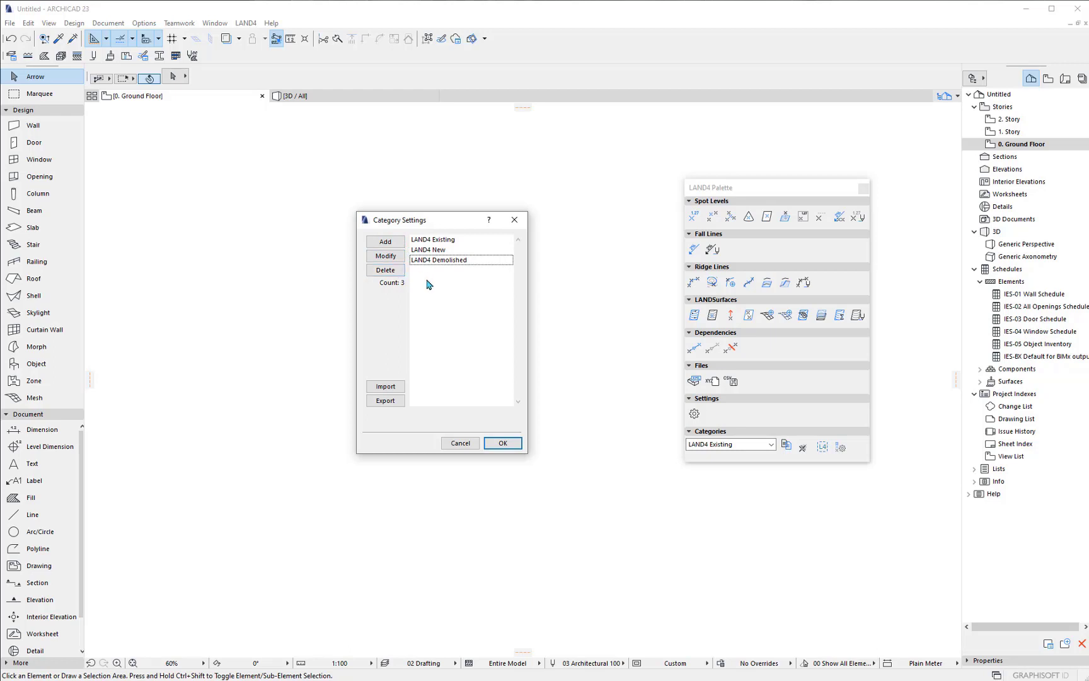
Add 'A Category' on the 2D Drafting - General layer, deciding layers per element type
left_click(402, 245)
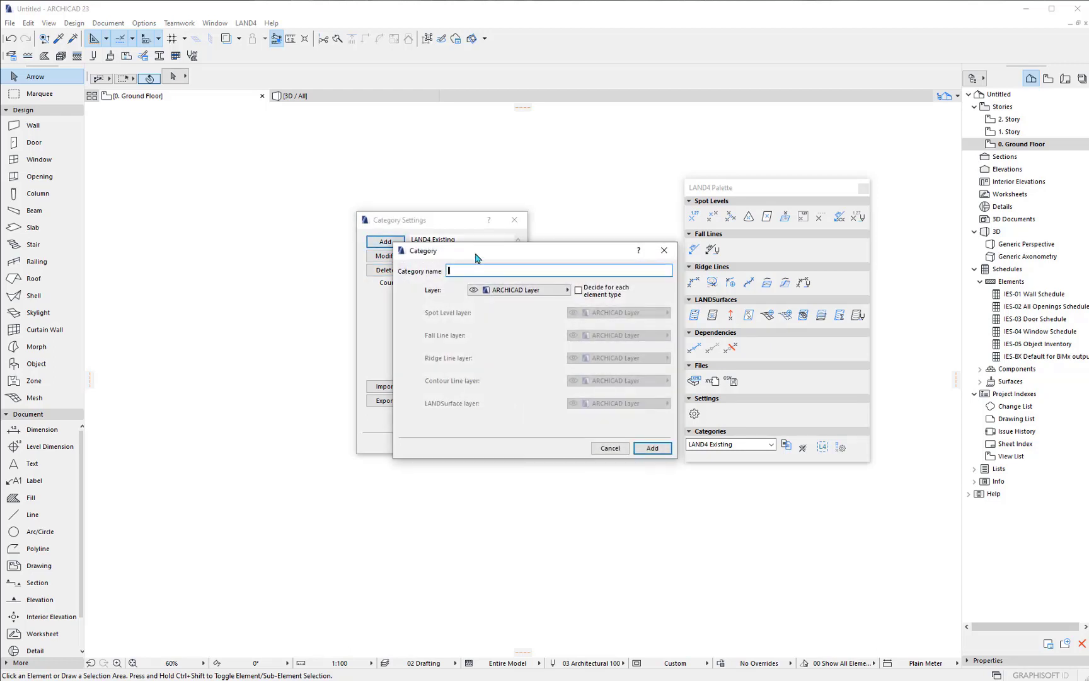
type("ACateg")
type("ory")
left_click(544, 289)
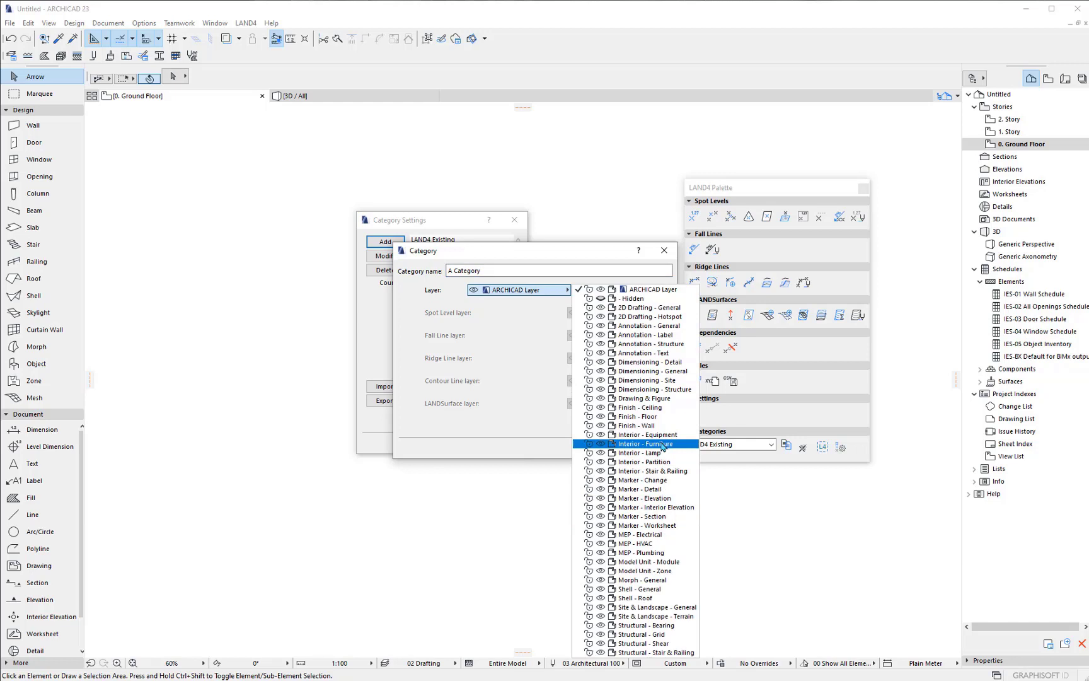
left_click(680, 310)
left_click(602, 298)
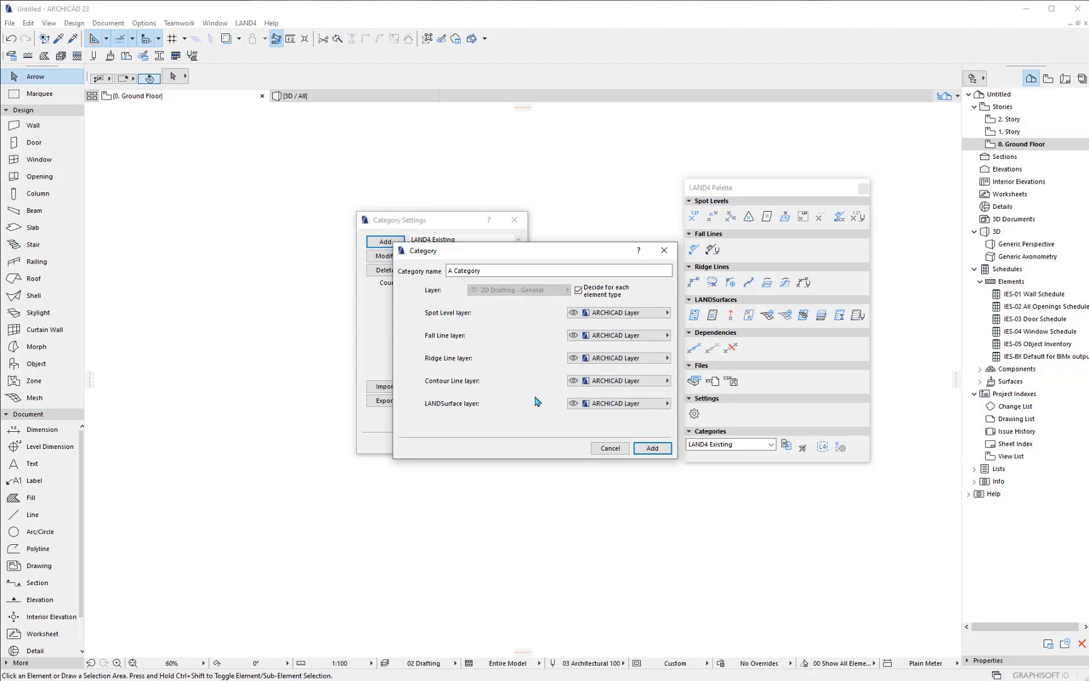
left_click(599, 405)
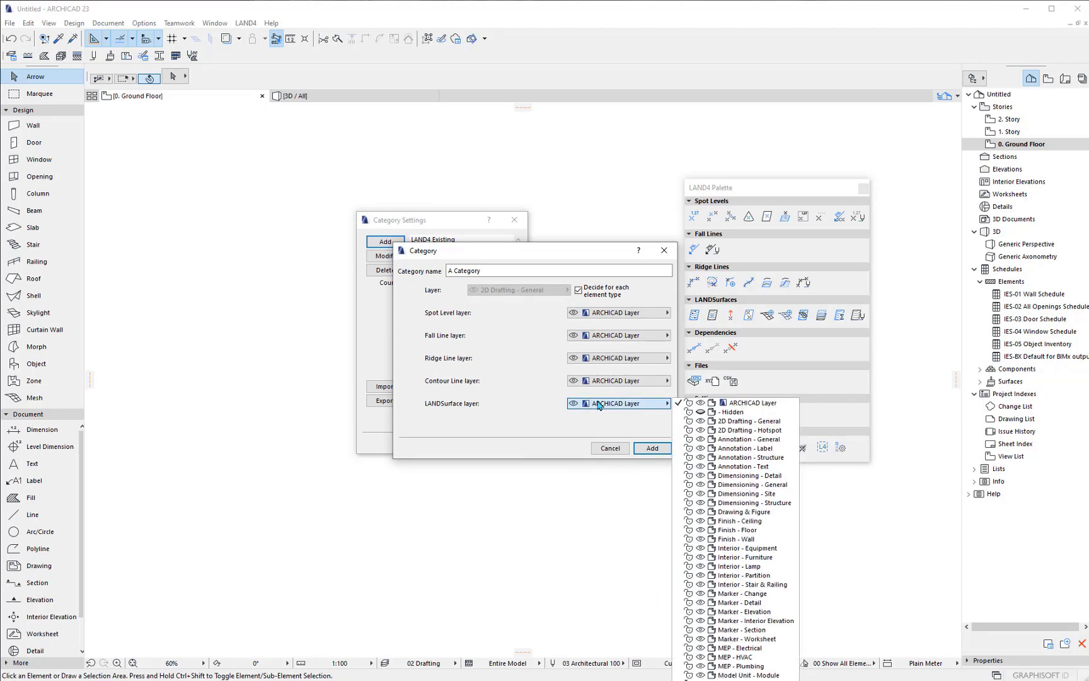
left_click(599, 404)
left_click(652, 448)
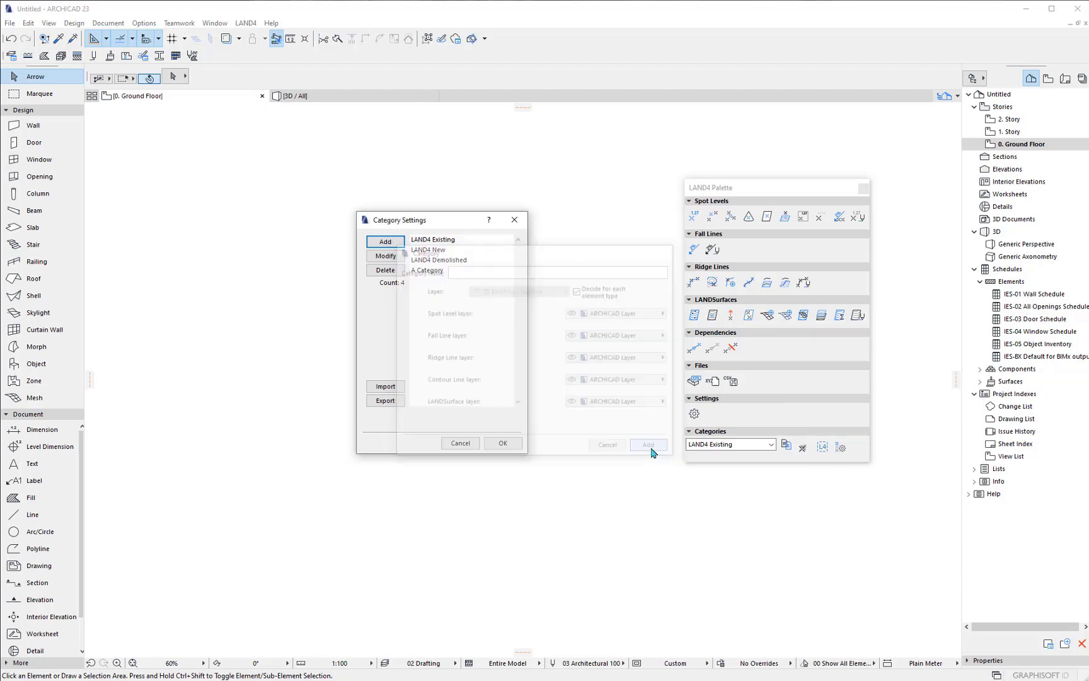
left_click(468, 272)
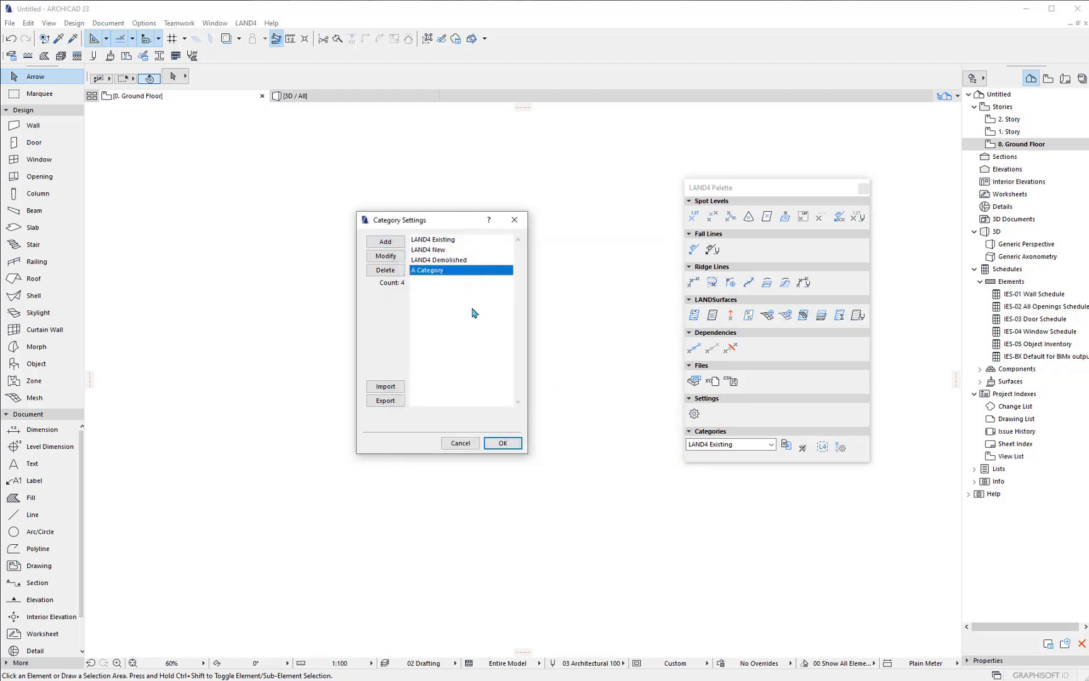
Rename A Category to 'B Category' on ARCHICAD Layer and save the category list
left_click(505, 444)
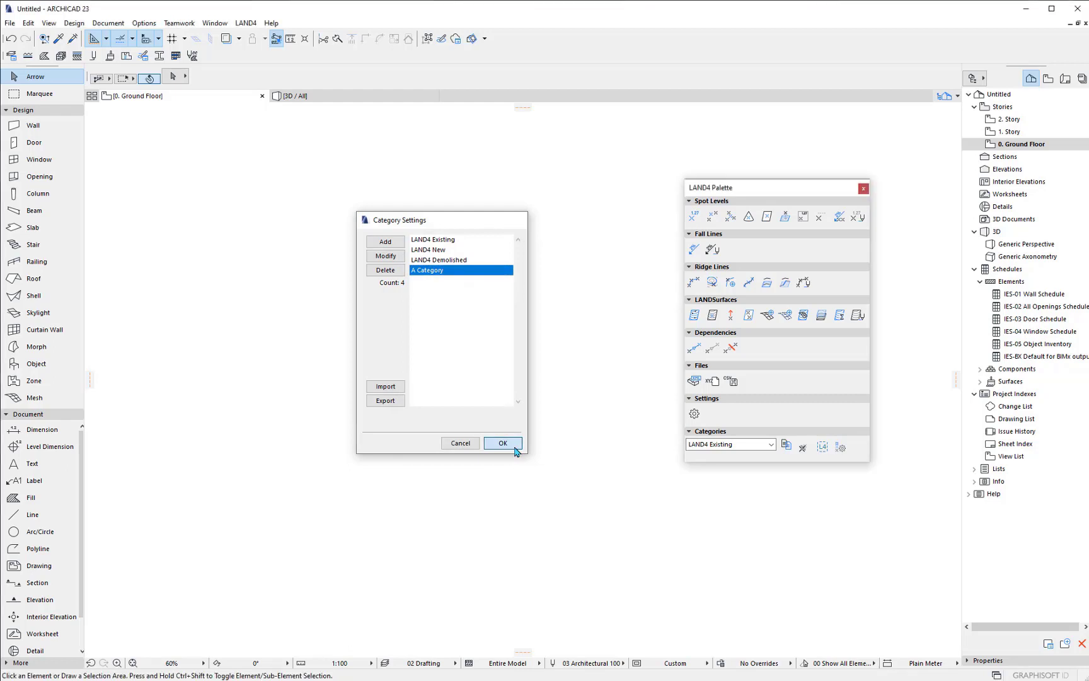
left_click(840, 447)
left_click(441, 272)
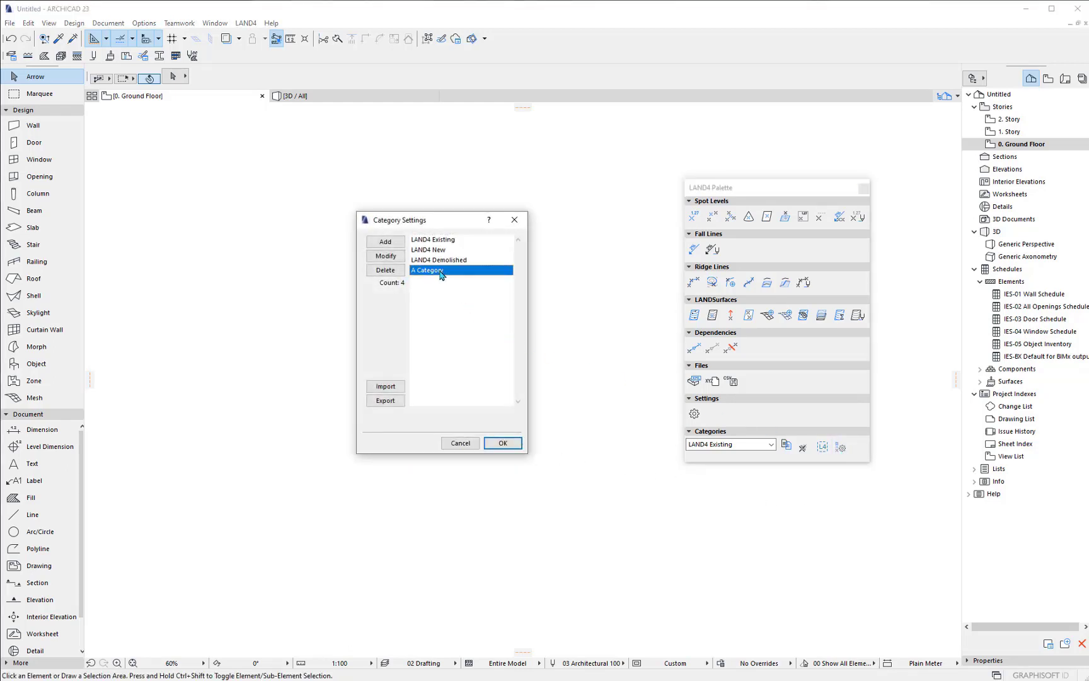
left_click(386, 255)
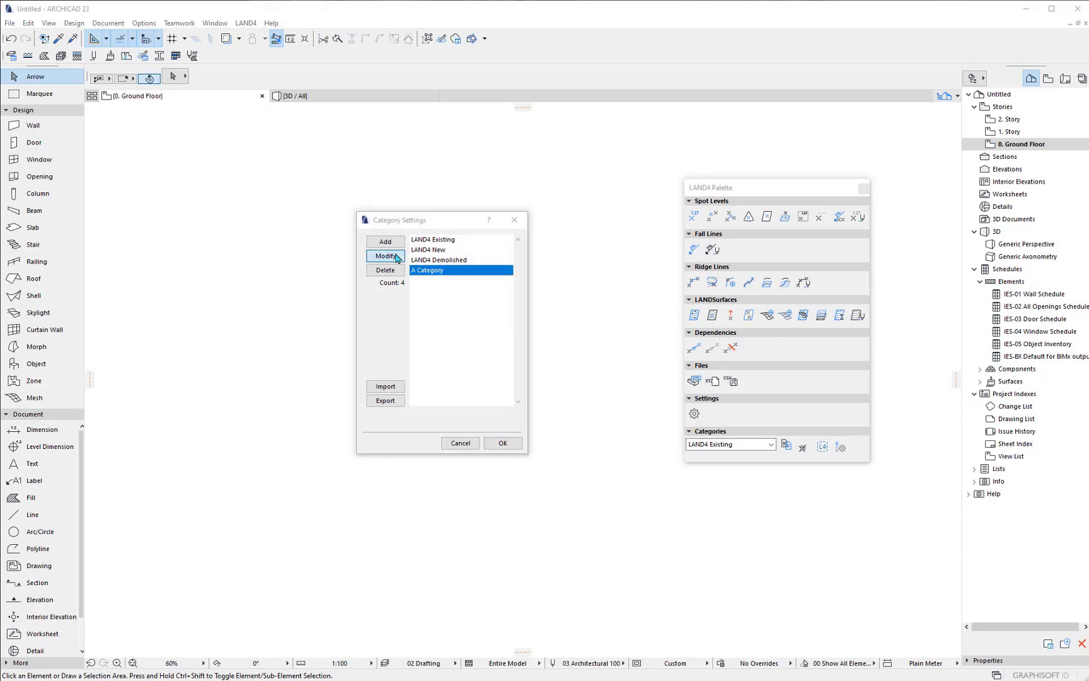
left_click(449, 272)
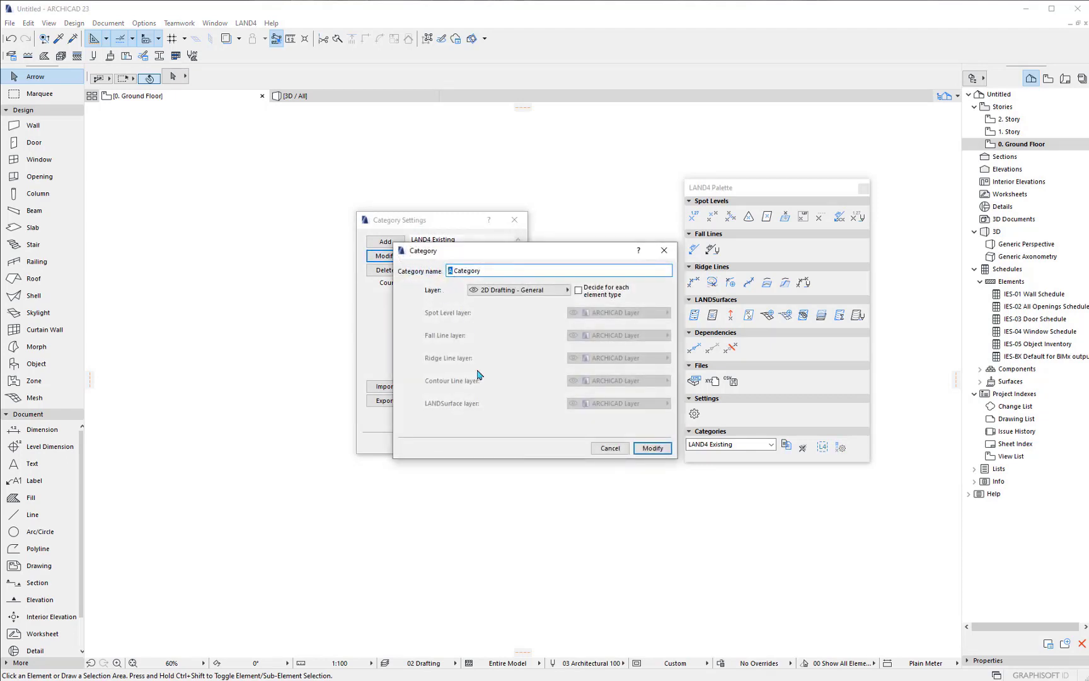
type("B")
left_click(561, 291)
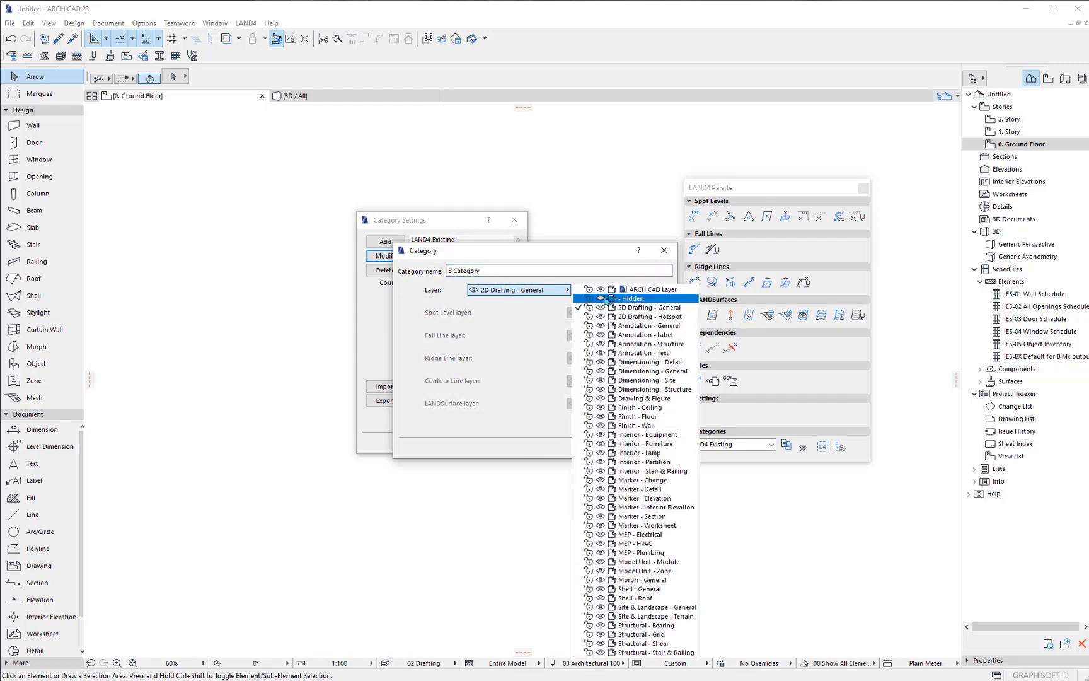
left_click(620, 293)
left_click(653, 449)
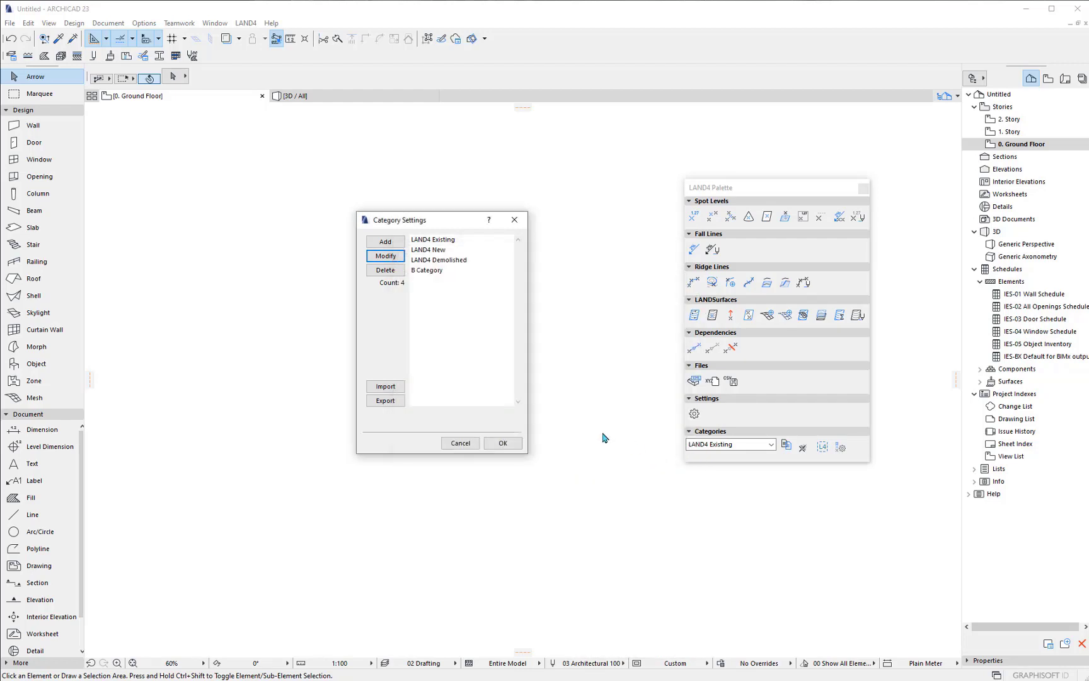
left_click(503, 444)
left_click(840, 447)
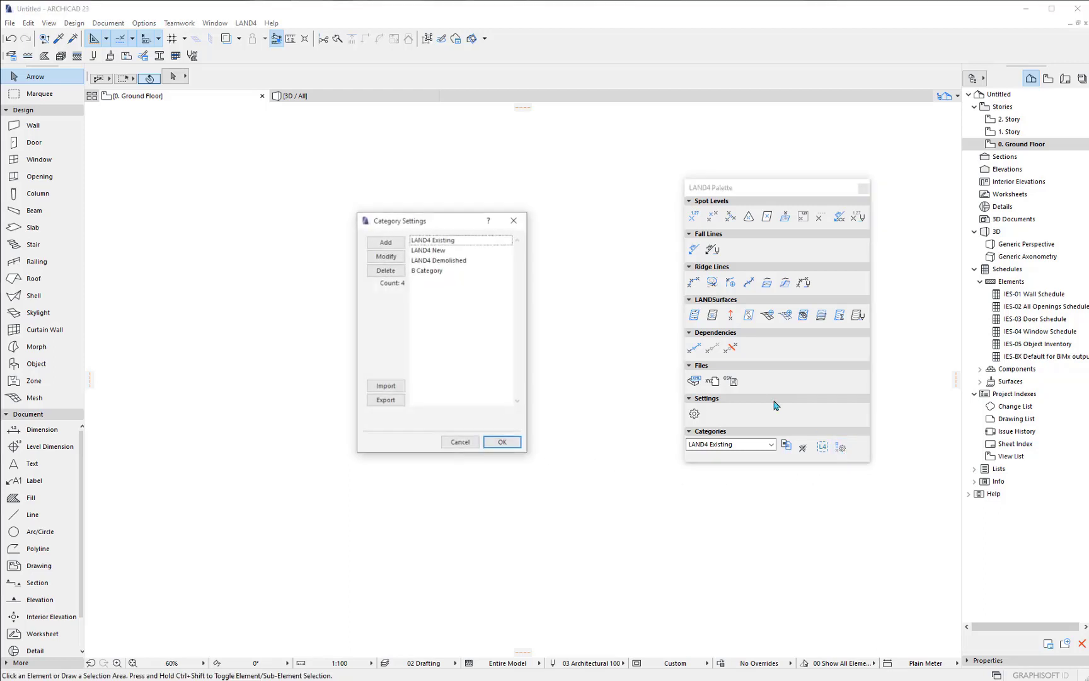
Delete B Category and import Hill, Alley and Lake from Categories_Export.csv
left_click(464, 273)
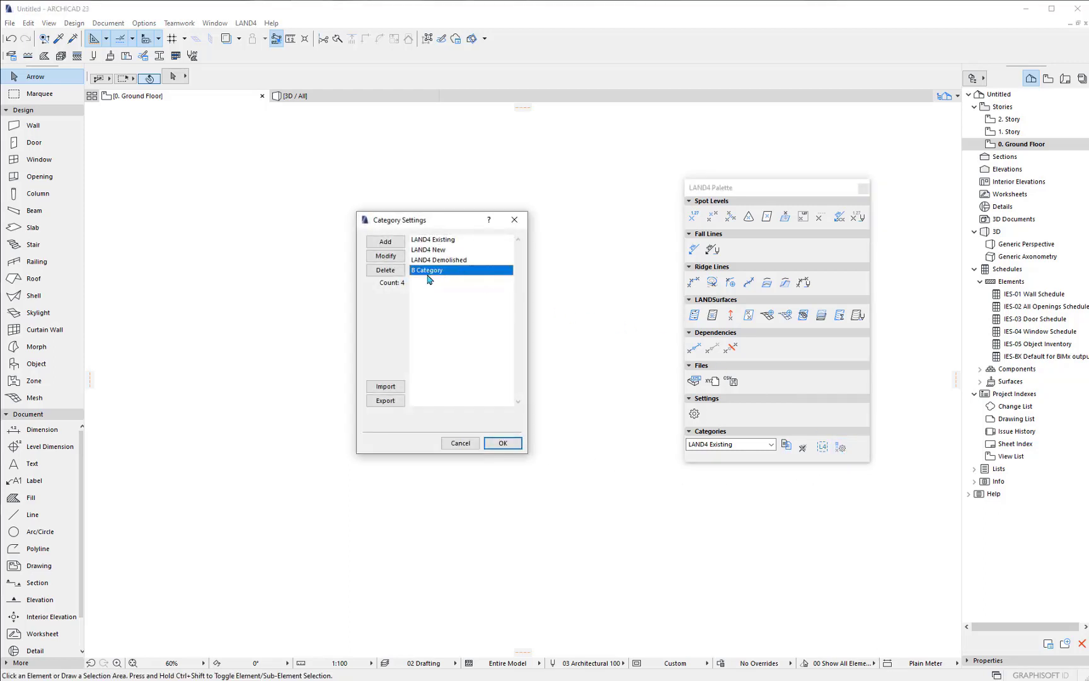
left_click(387, 270)
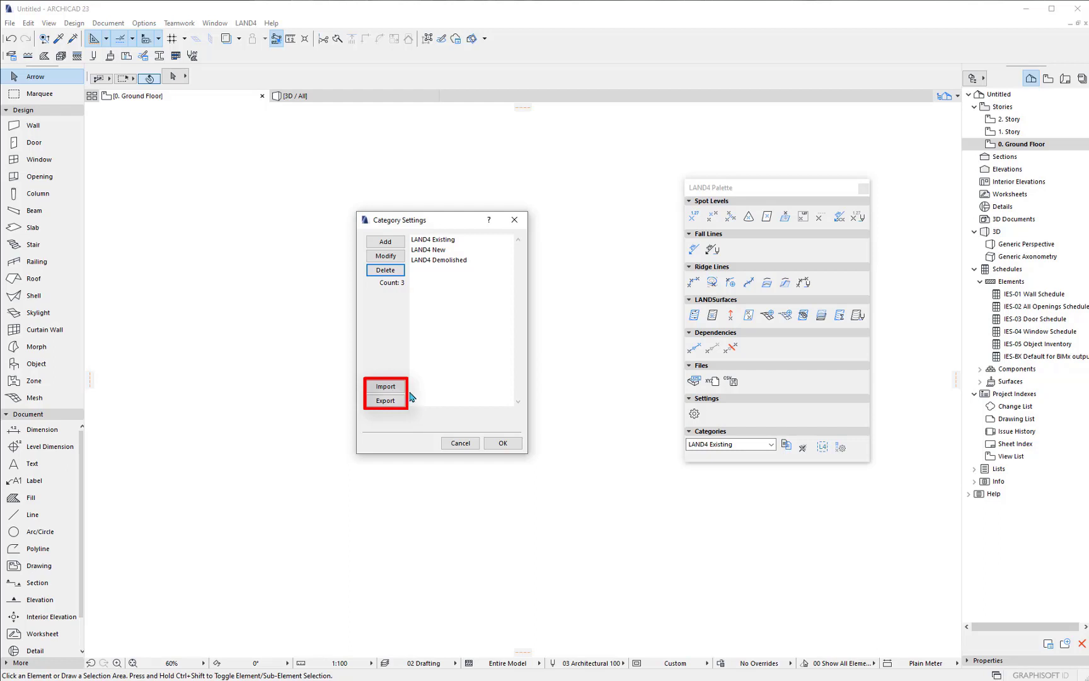
left_click(403, 390)
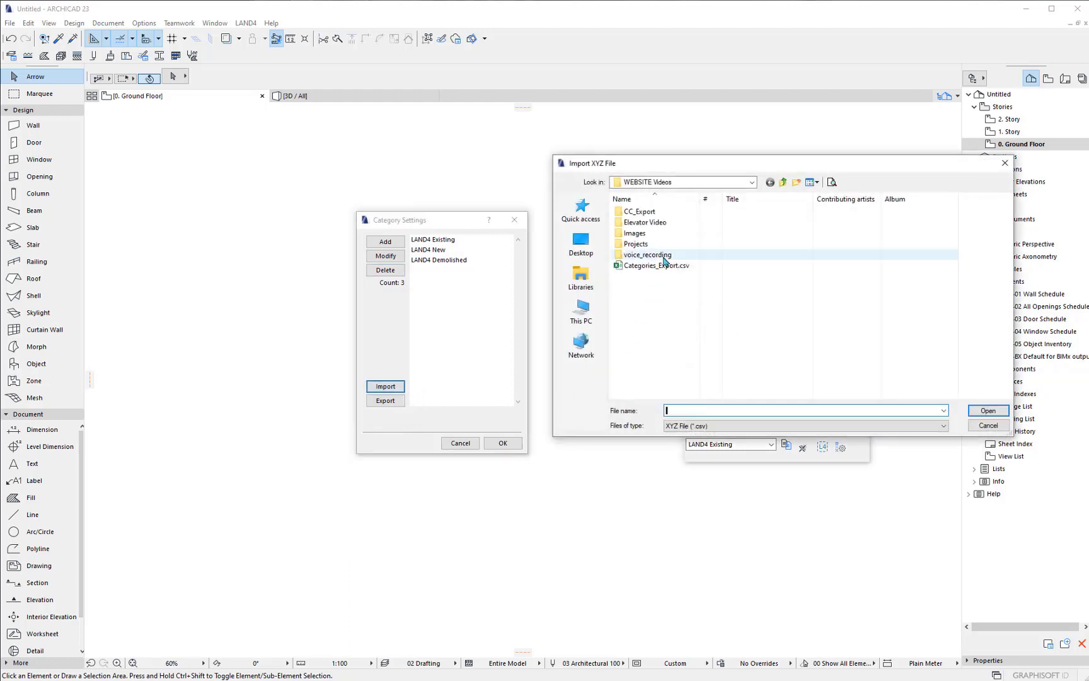
left_click(660, 265)
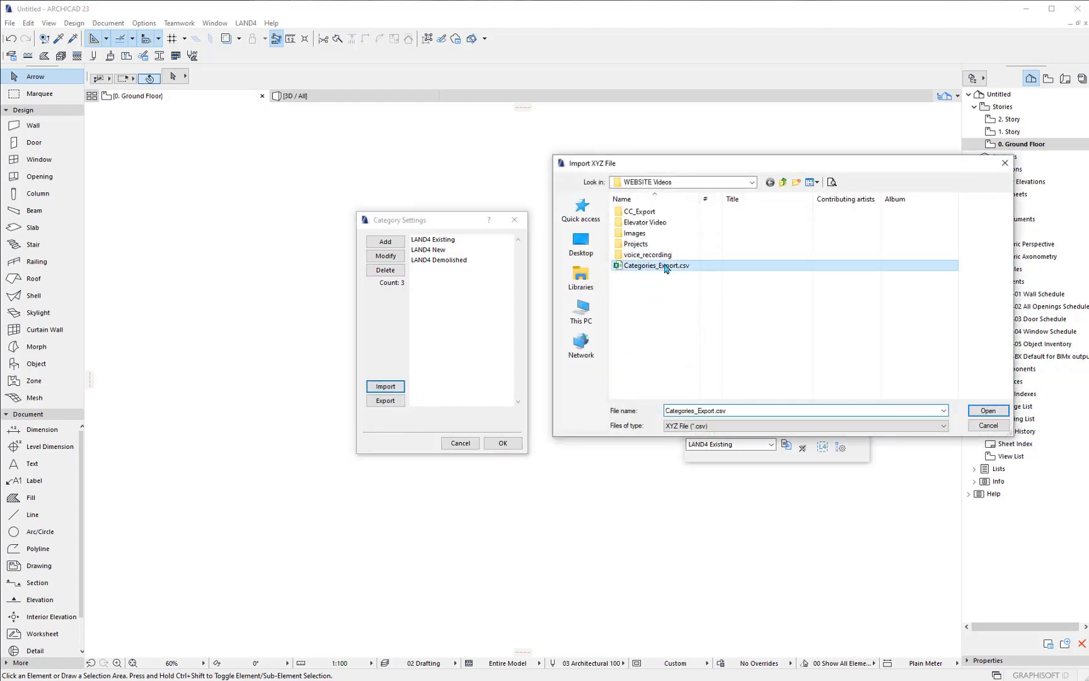
left_click(991, 412)
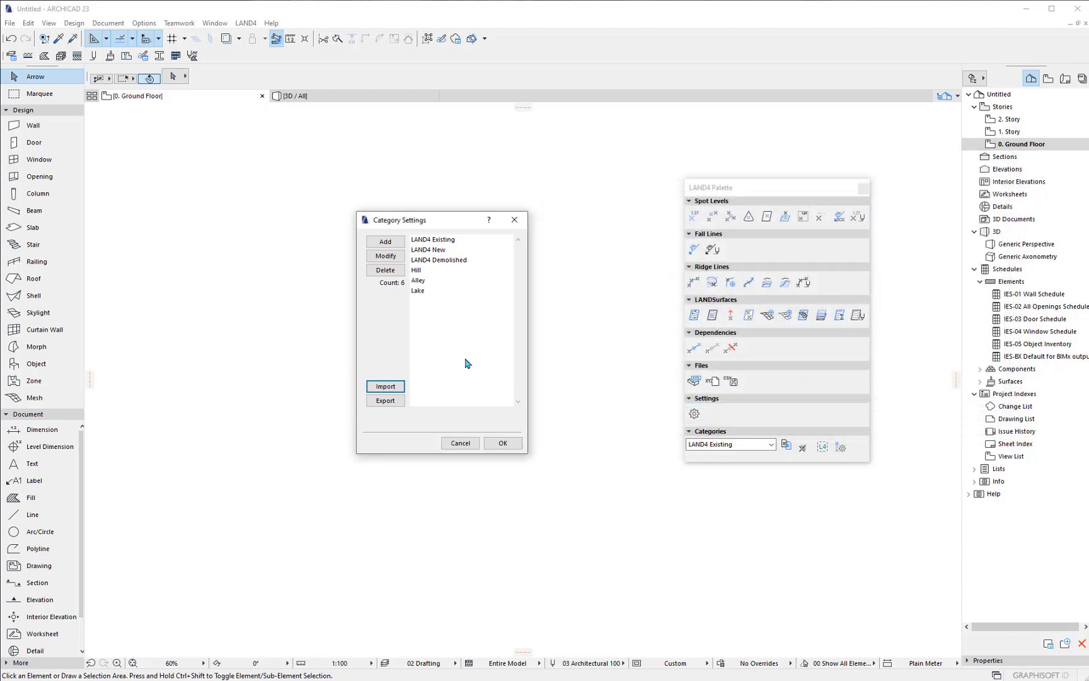
View Lake's settings without changing them, then confirm the six-category list with OK
left_click(468, 294)
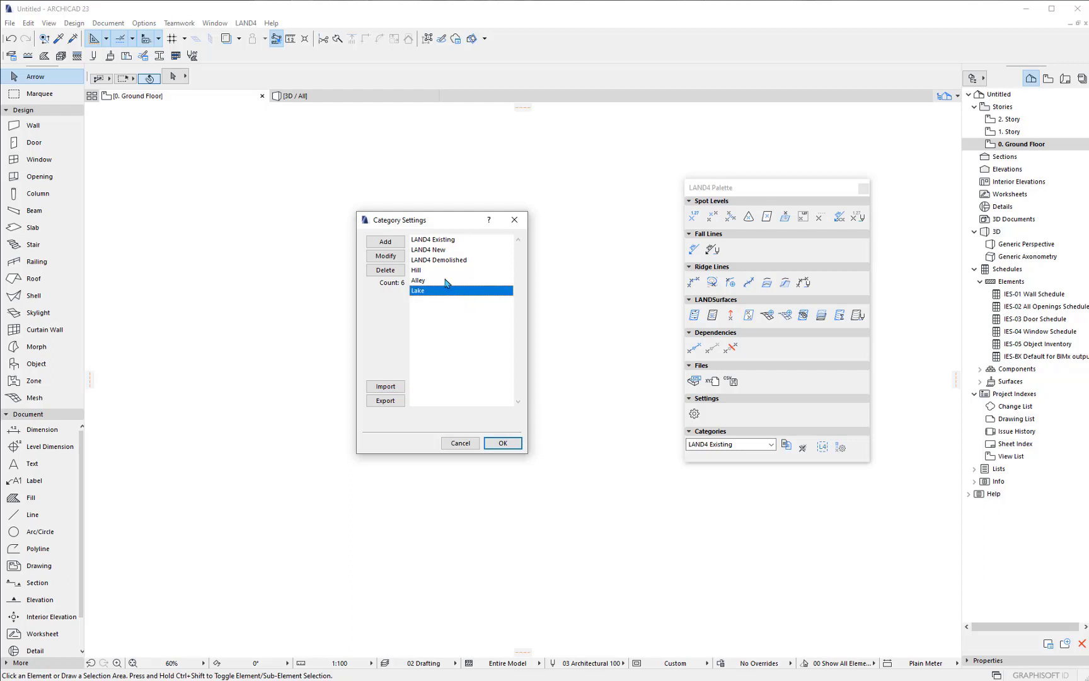
left_click(397, 257)
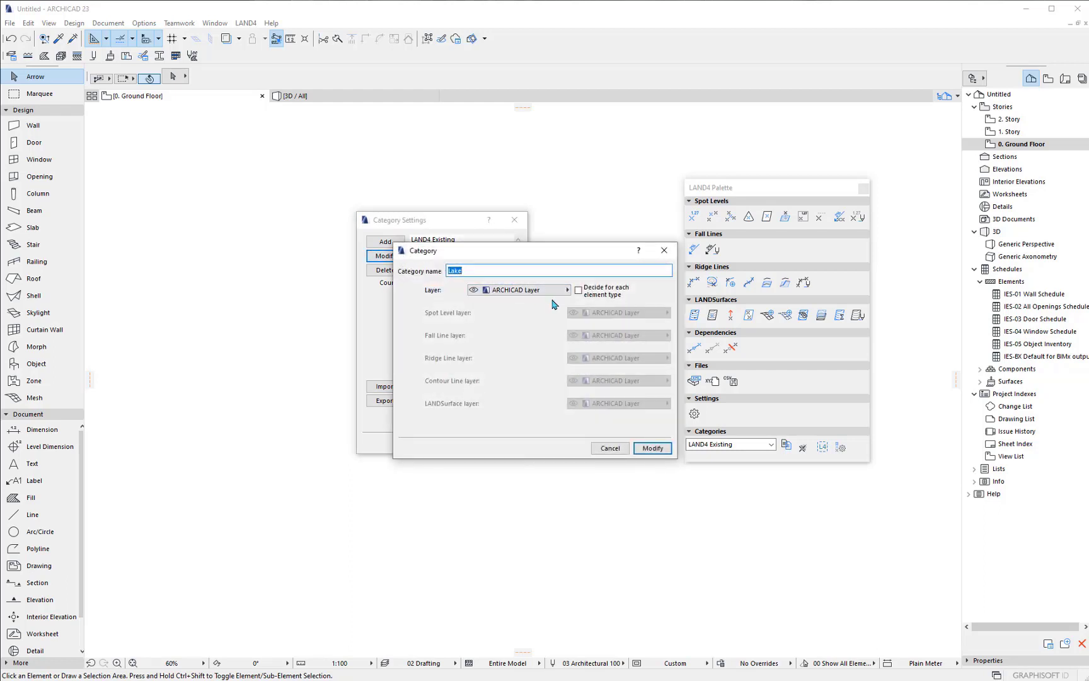
key("Return")
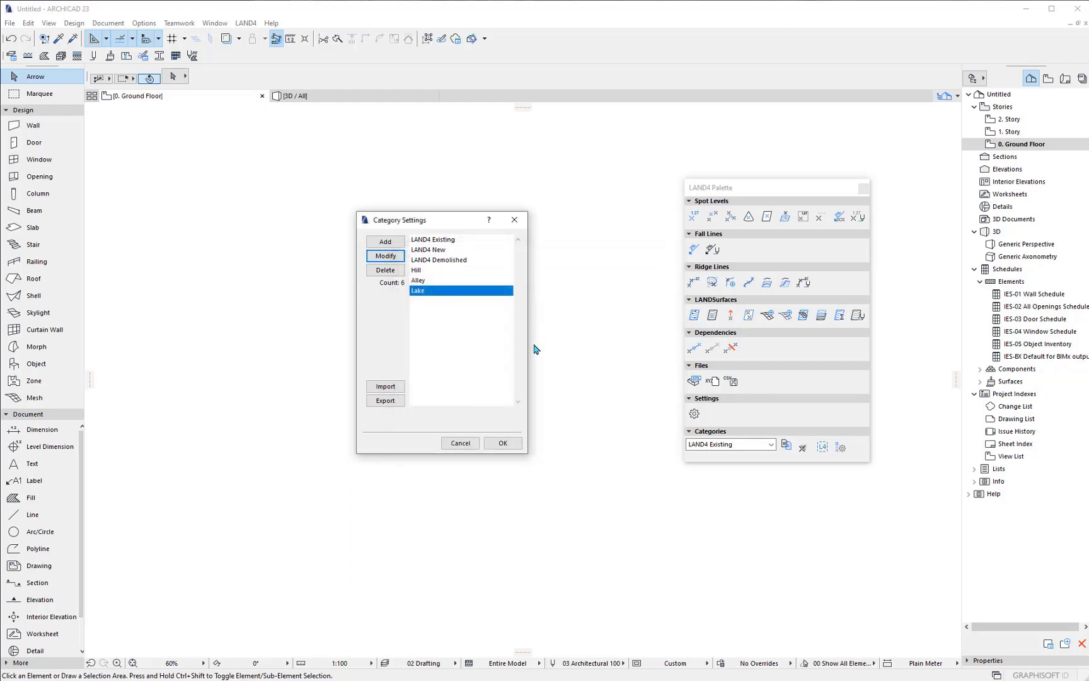
left_click(504, 444)
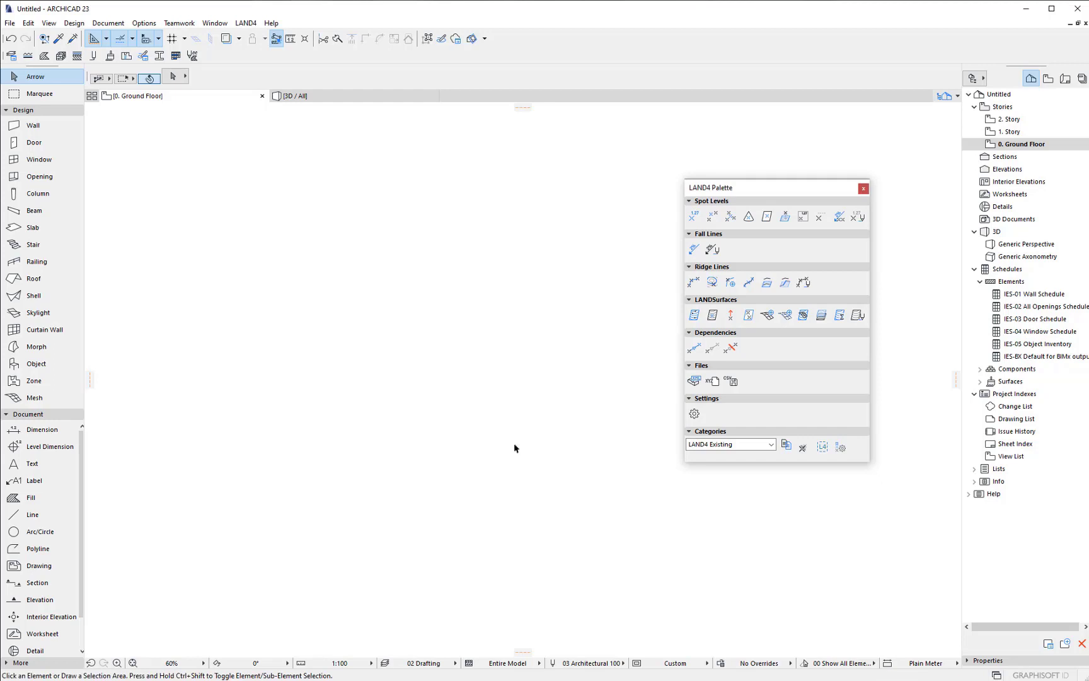